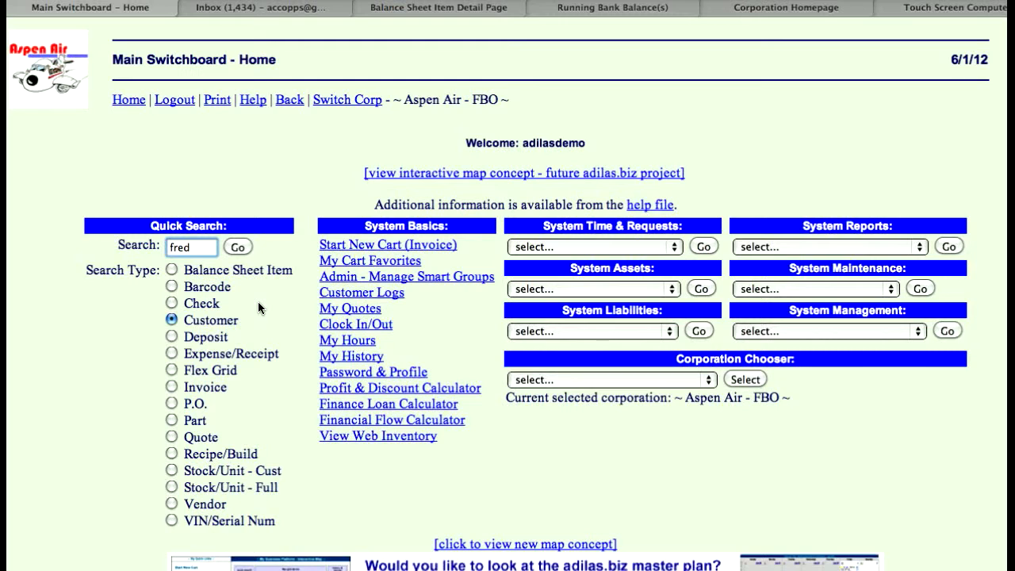
# Step: Run the customer search by first name and start a new cart for the Imaginary-type customer in Bedrock
pyautogui.click(237, 249)
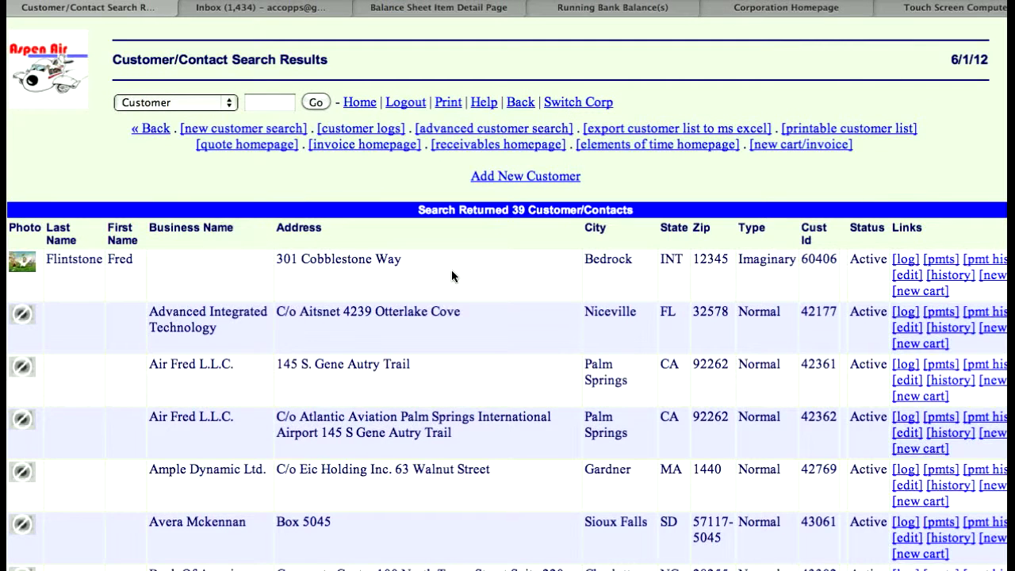
pyautogui.click(910, 292)
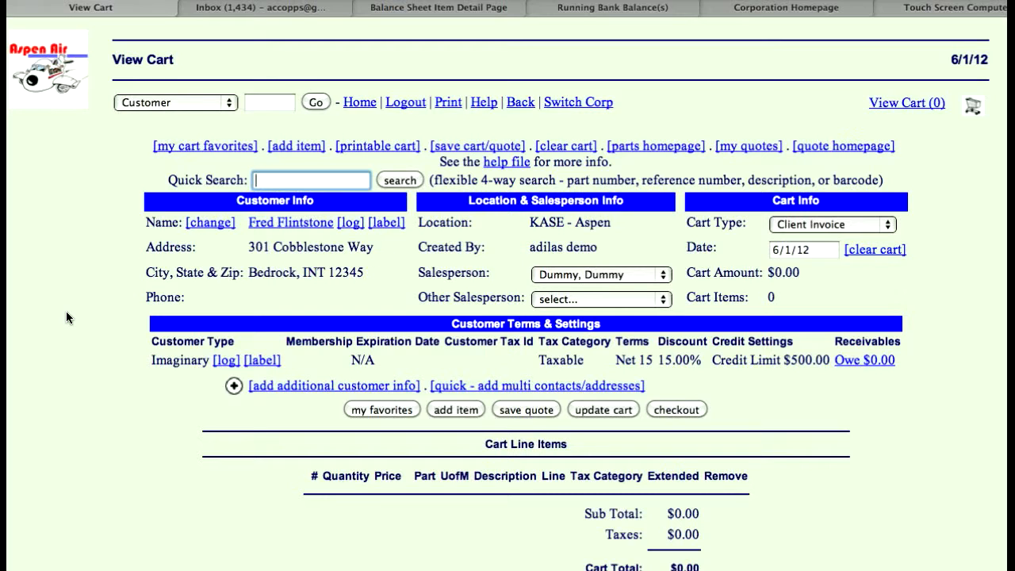
# Step: Search the parts for "tire" from the cart's quick search
pyautogui.write('a')
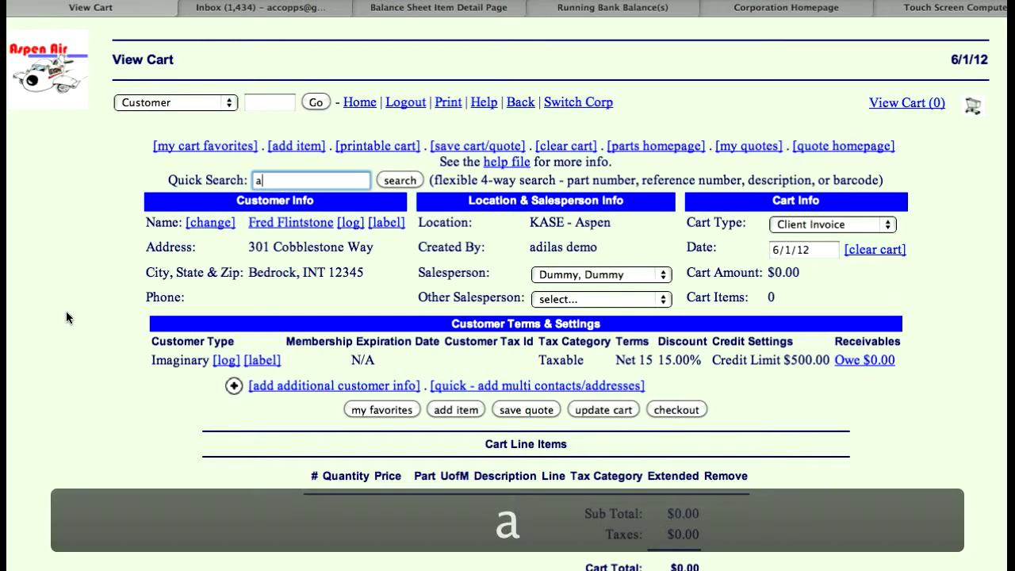
pyautogui.press('BackSpace')
pyautogui.write('ti')
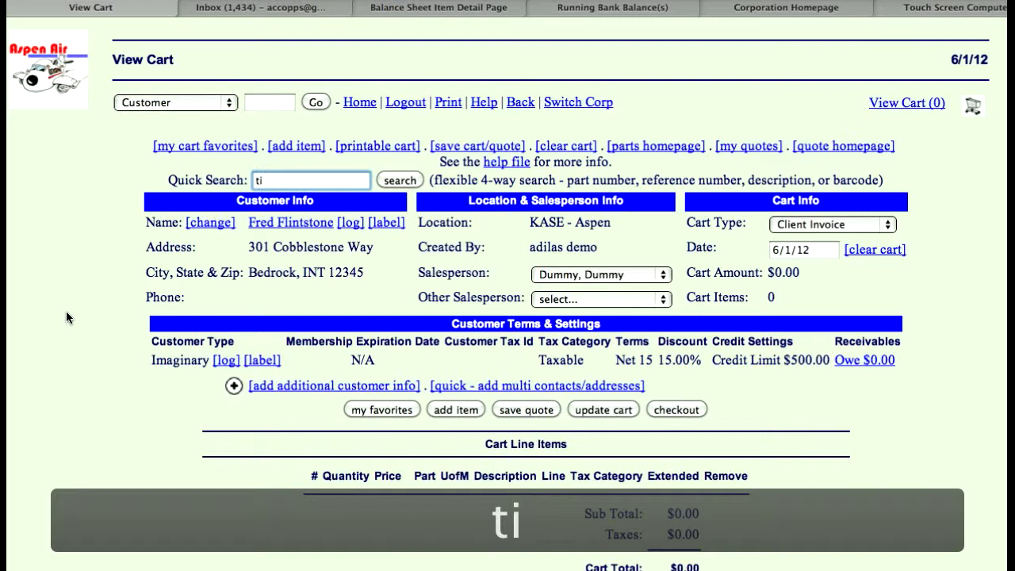
pyautogui.write('re')
pyautogui.click(402, 180)
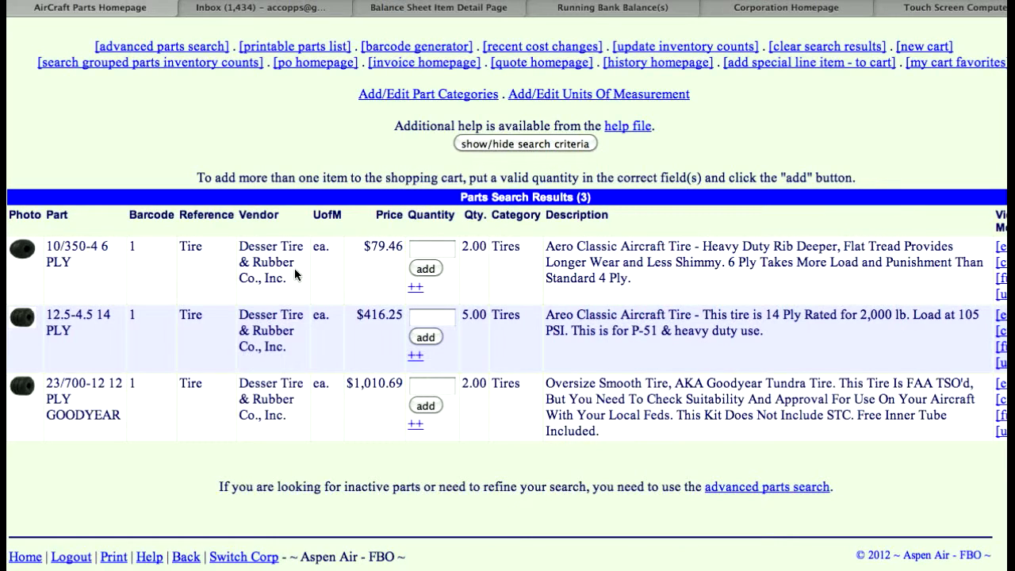
# Step: Add one 12.5-4.5 14 PLY tire from the parts search results to the cart
pyautogui.click(429, 253)
pyautogui.click(439, 316)
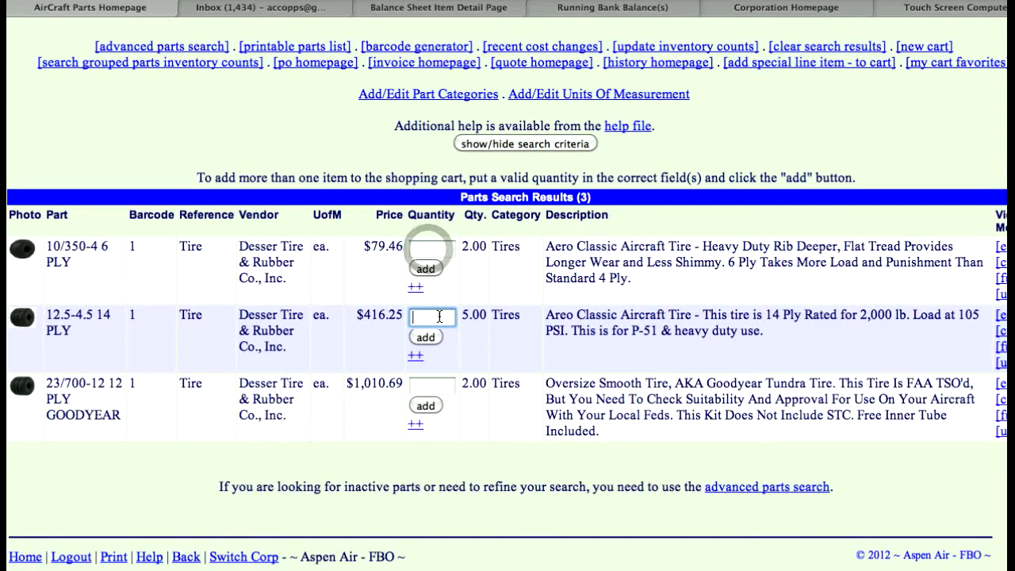
pyautogui.write('1')
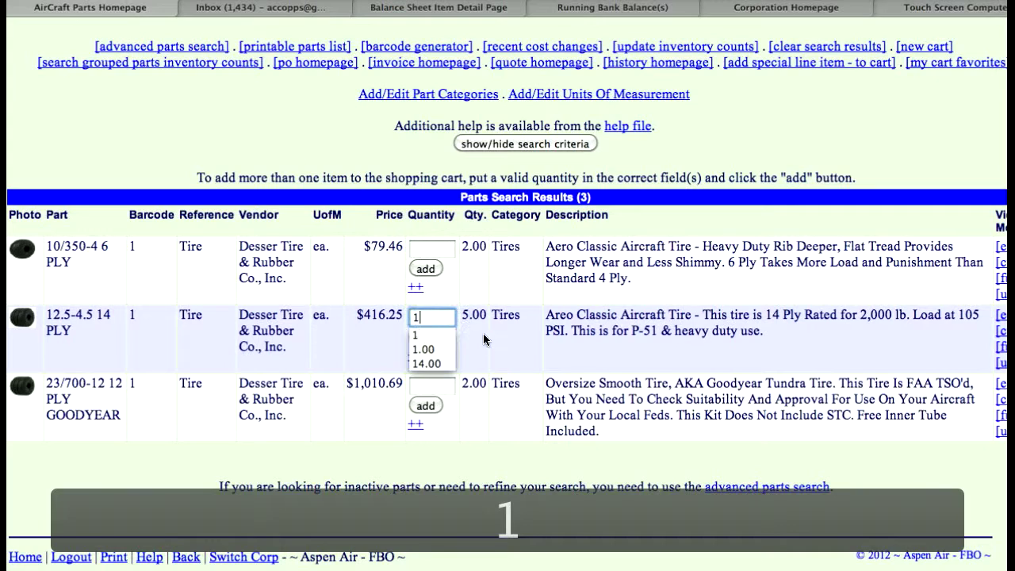
pyautogui.click(482, 338)
pyautogui.click(424, 337)
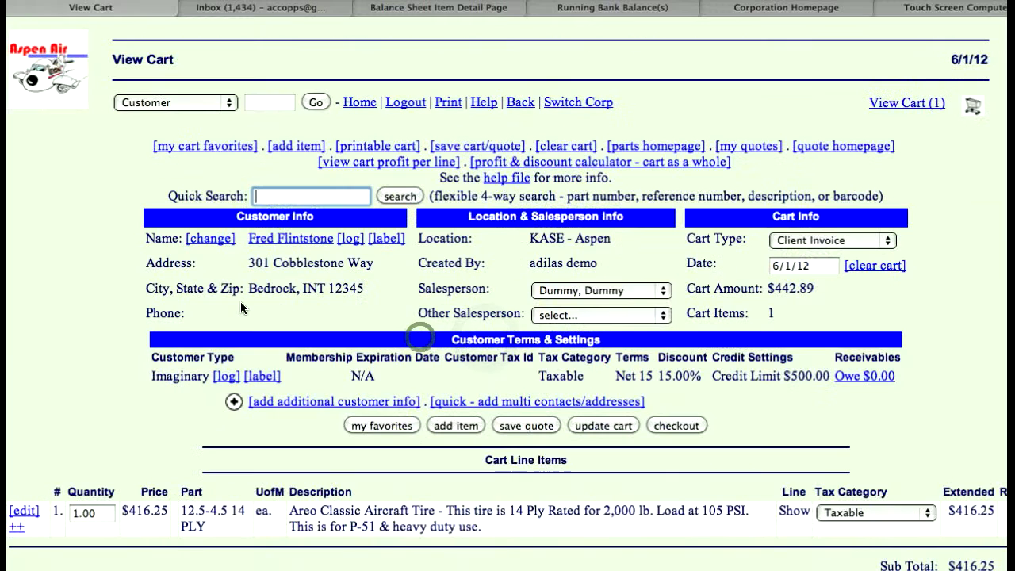
# Step: Add the 100LL fuel to the cart from the cart favorites
pyautogui.scroll(-1, 124, 340)
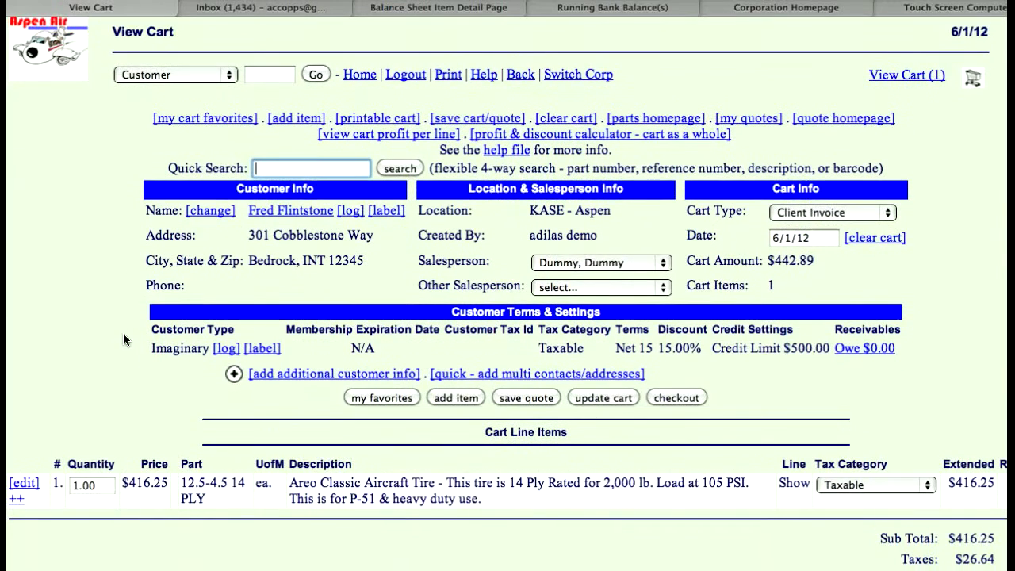
pyautogui.click(369, 399)
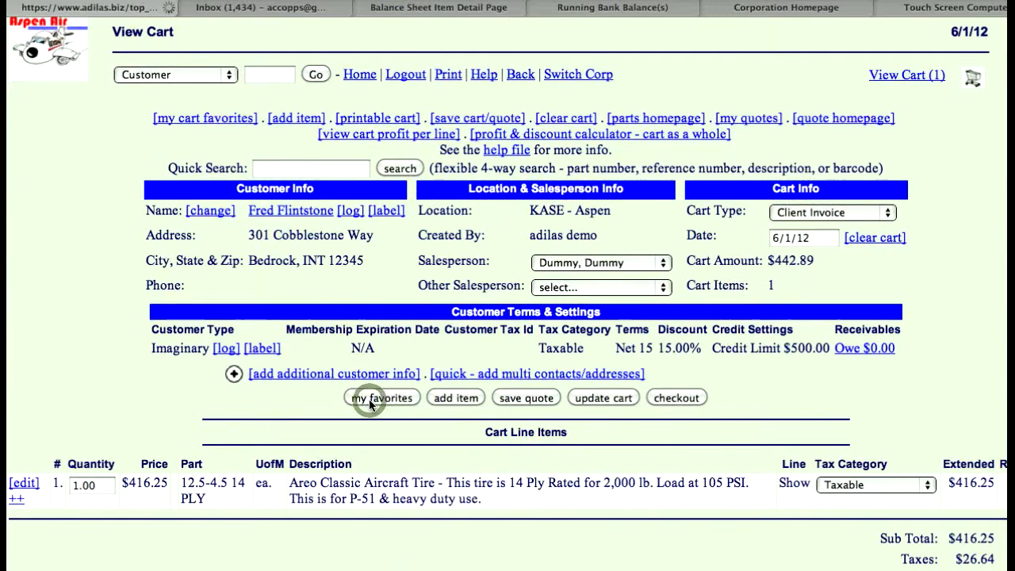
pyautogui.scroll(-1, 156, 316)
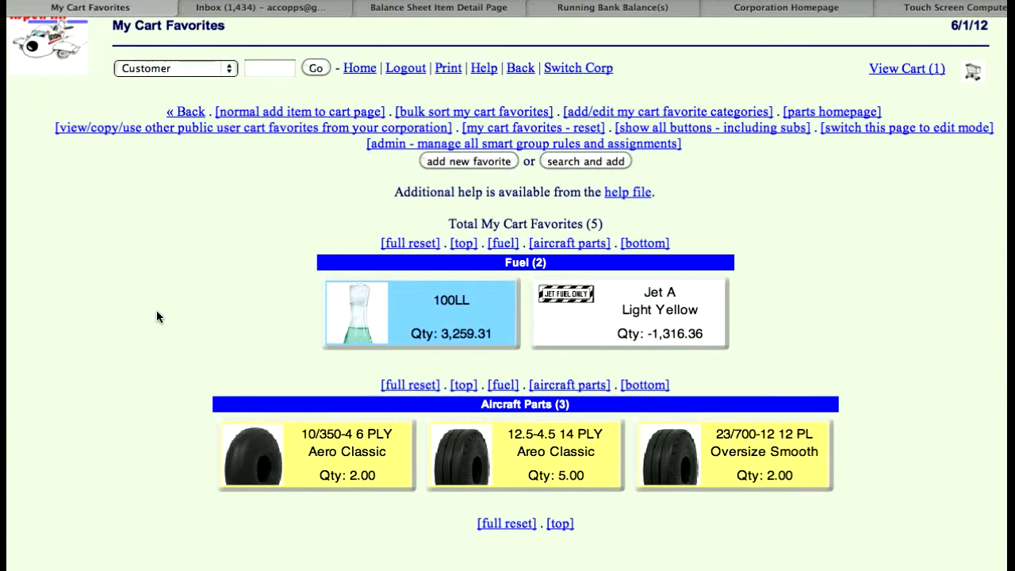
pyautogui.scroll(-1, 156, 316)
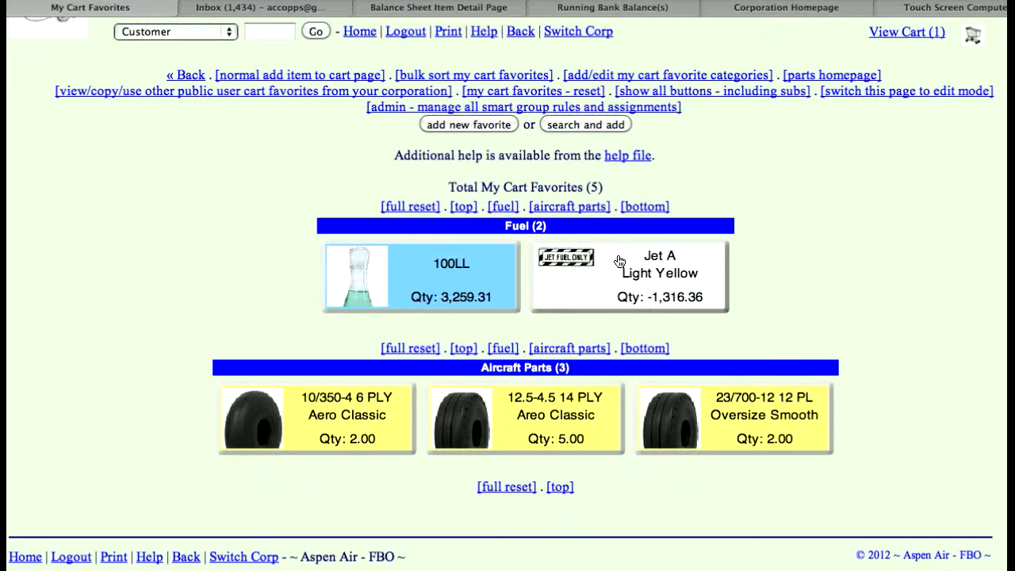
pyautogui.click(473, 267)
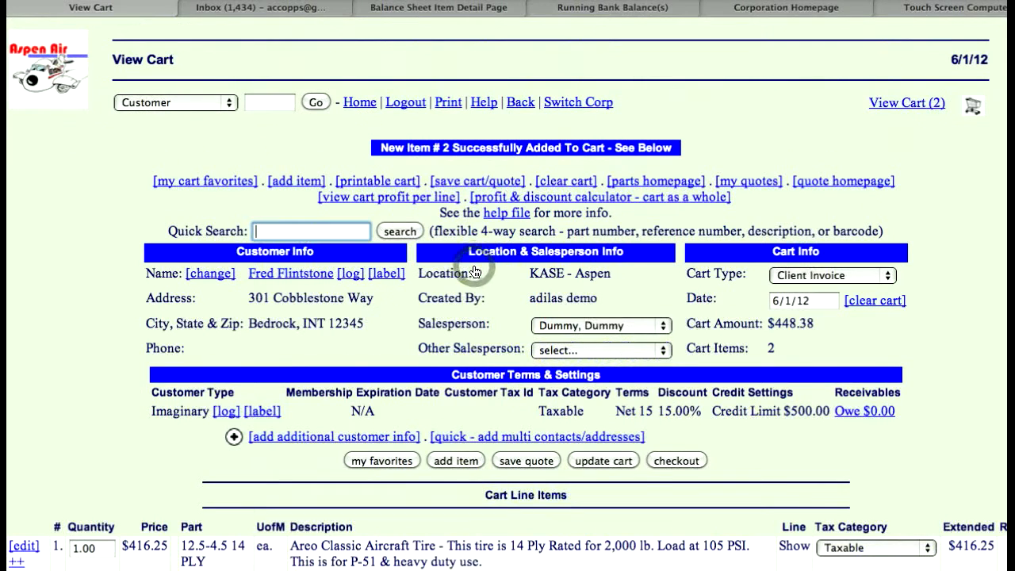
# Step: Set the 100LL line's quantity to 56.7 and update the cart
pyautogui.scroll(-10, 118, 319)
pyautogui.scroll(-1, 120, 315)
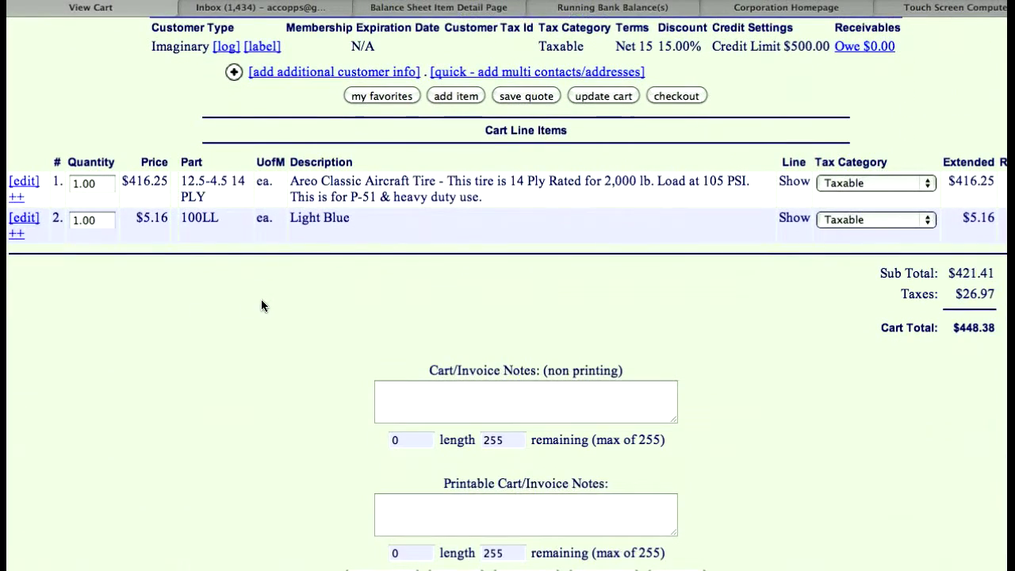
pyautogui.click(100, 218)
pyautogui.write('56')
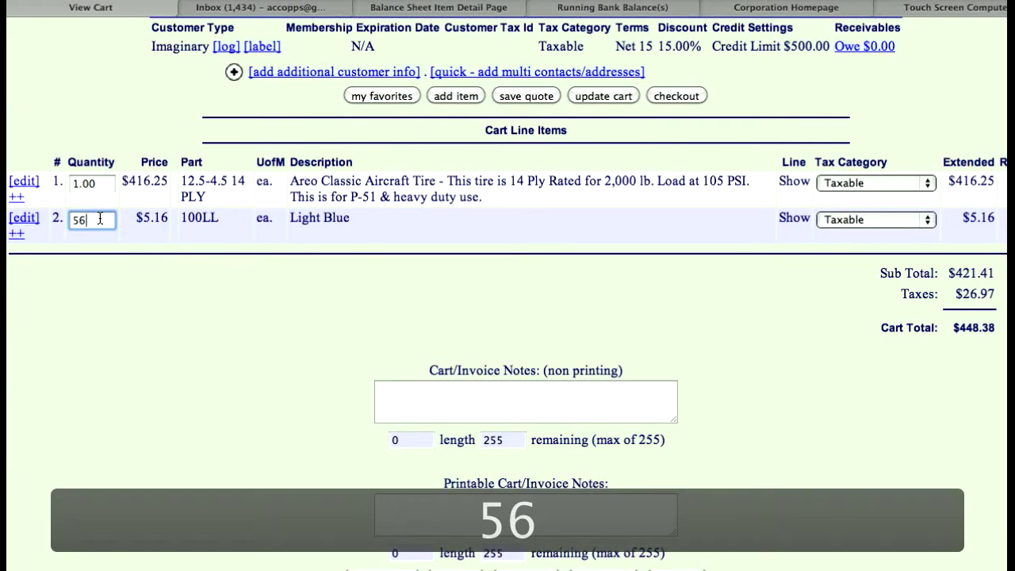
pyautogui.write('.7')
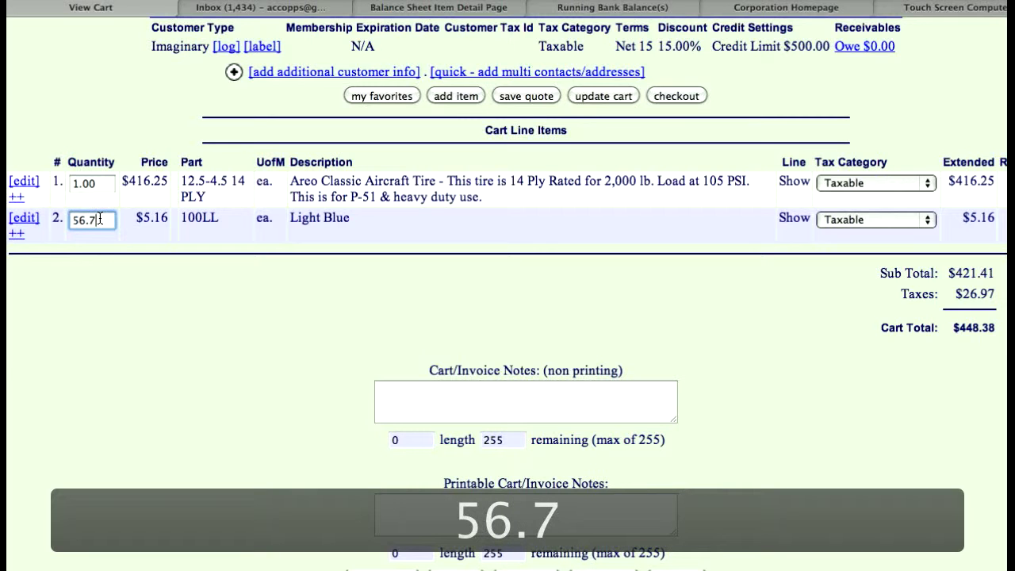
pyautogui.click(596, 96)
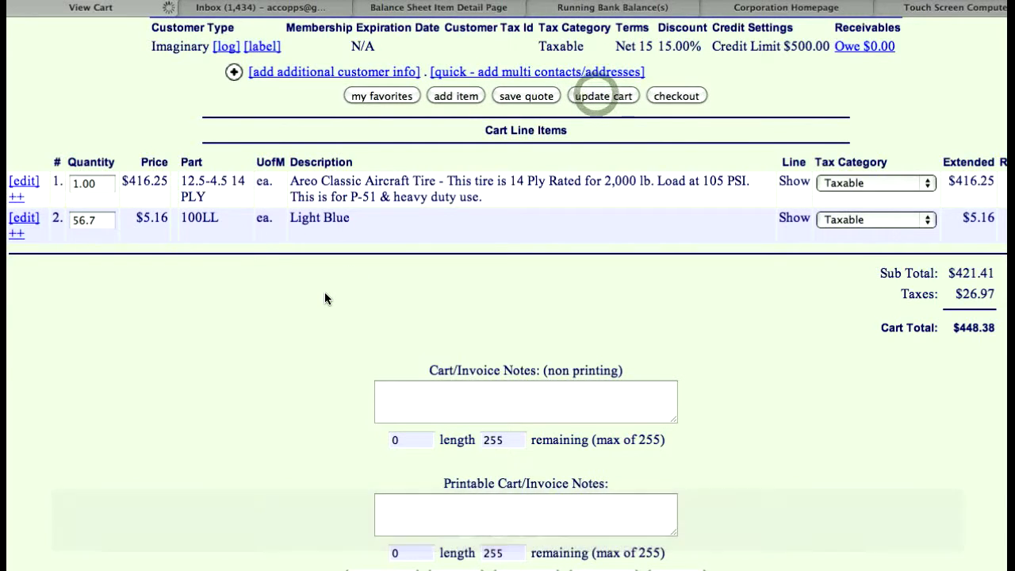
pyautogui.scroll(-5, 325, 296)
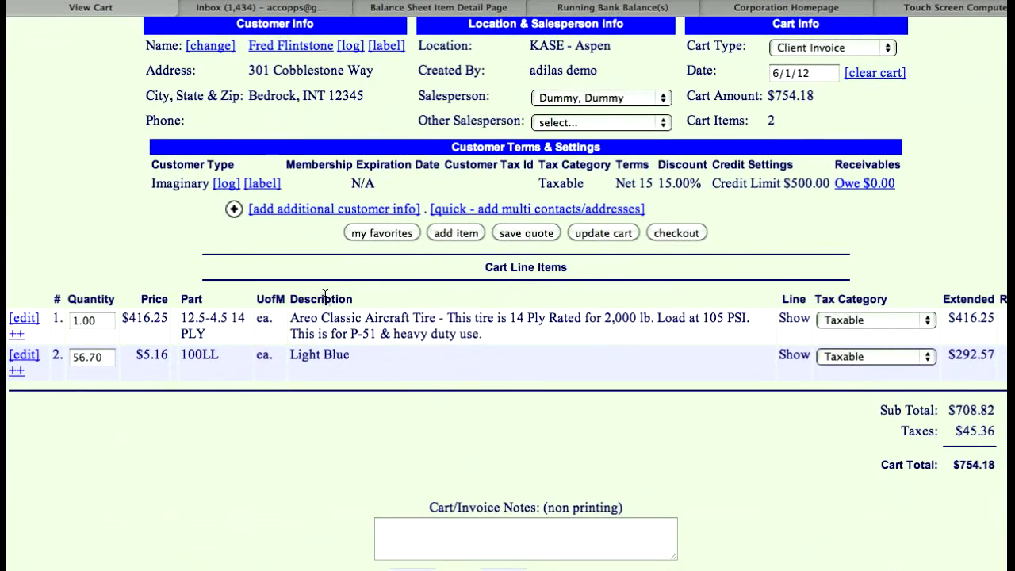
# Step: Save the cart as a quote and open the new quote to check its customer details, line items and totals
pyautogui.scroll(3, 746, 379)
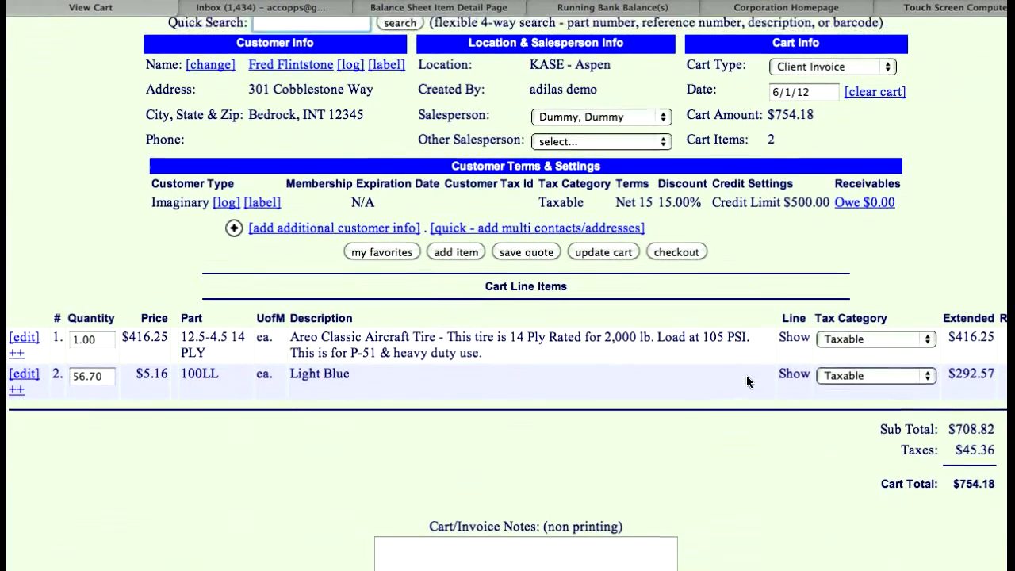
pyautogui.click(529, 343)
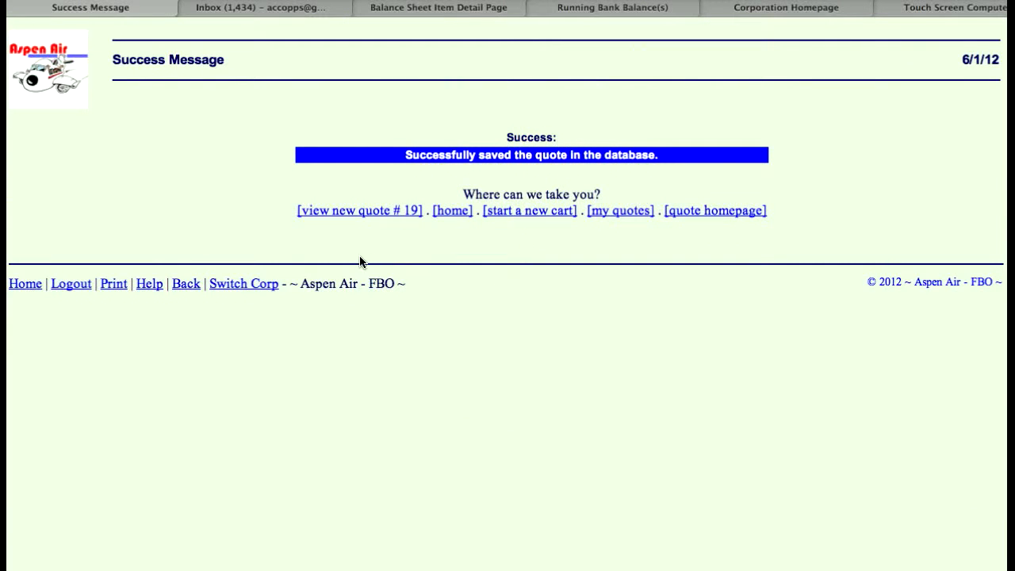
pyautogui.click(333, 215)
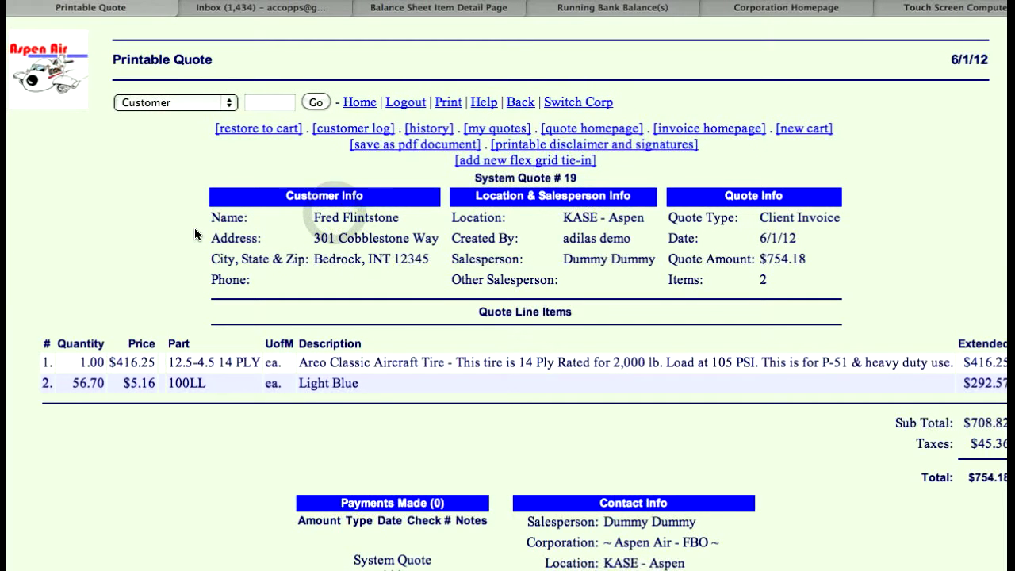
pyautogui.scroll(-4, 193, 219)
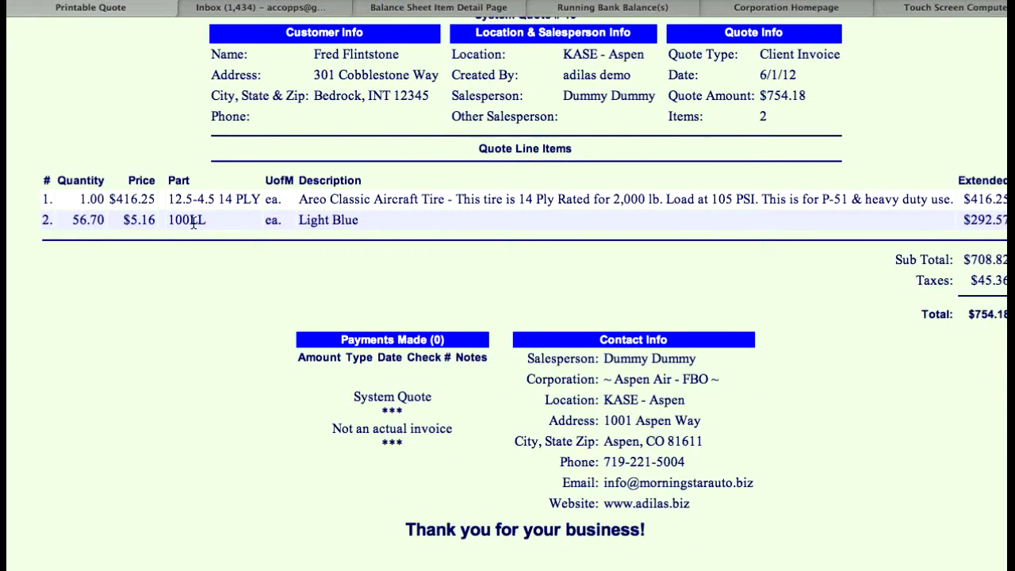
pyautogui.scroll(3, 192, 221)
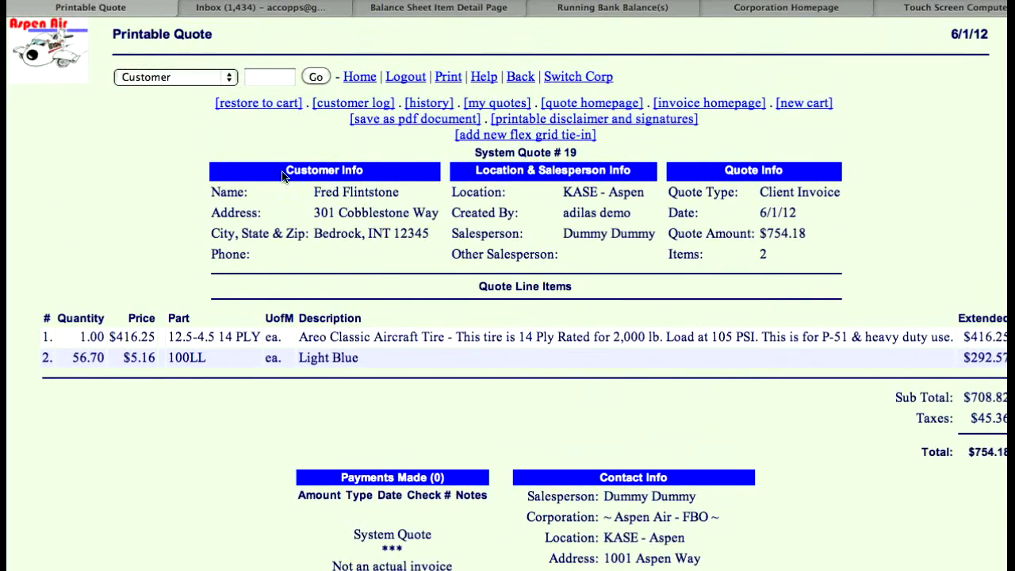
# Step: Generate the PDF version of the quote and look through the document
pyautogui.click(414, 123)
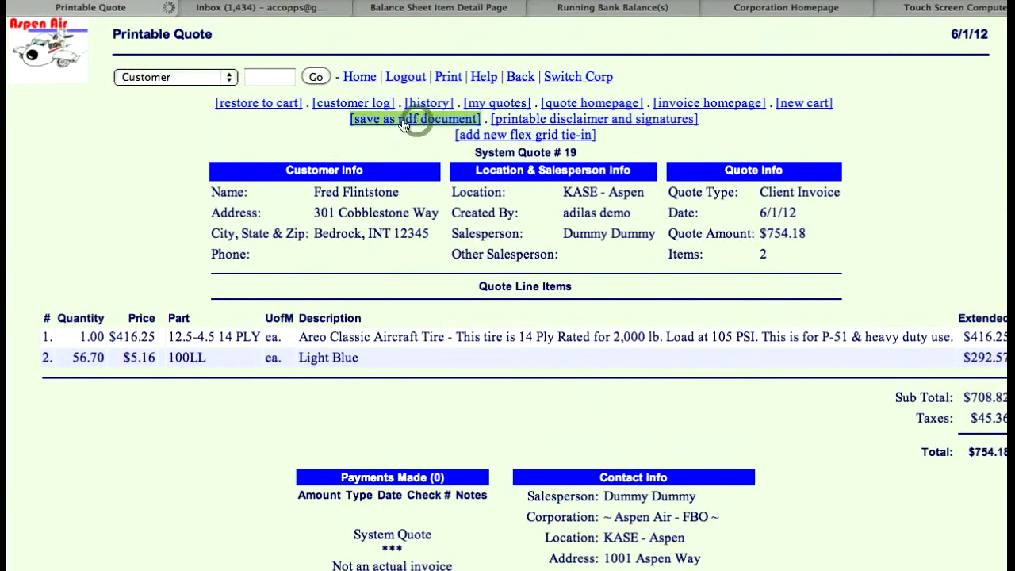
pyautogui.scroll(-2, 149, 215)
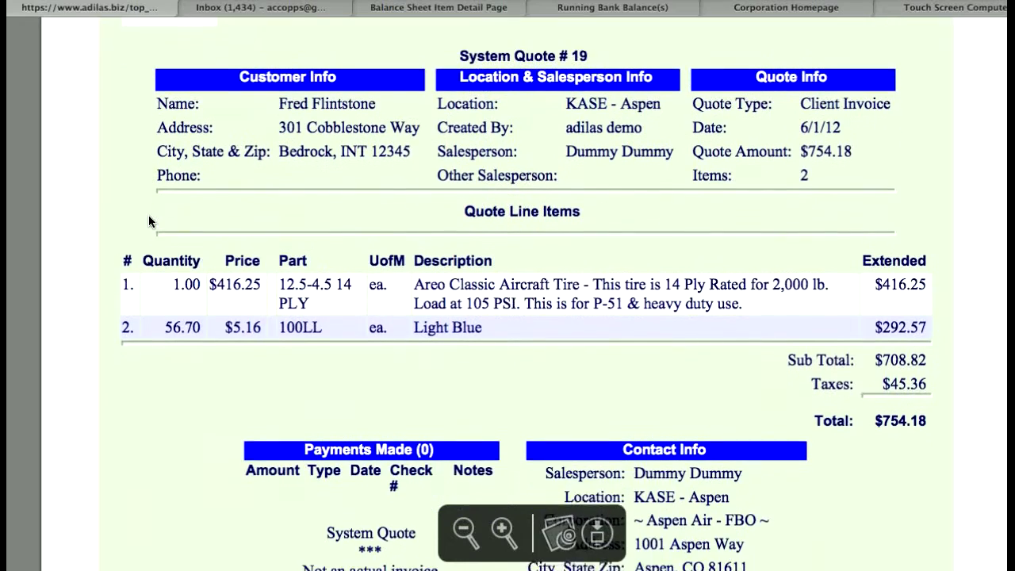
pyautogui.scroll(-6, 149, 215)
pyautogui.scroll(8, 148, 215)
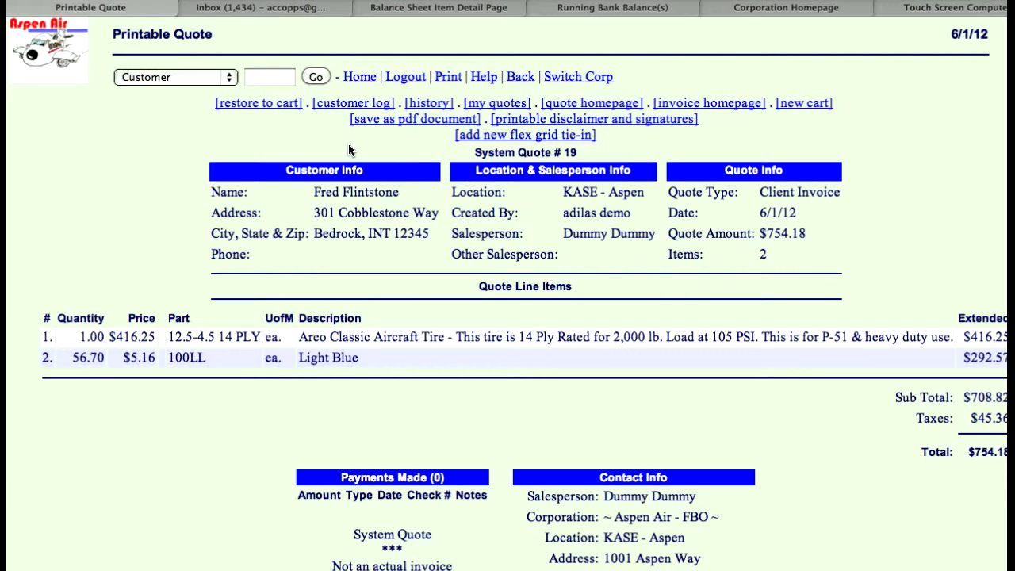
# Step: Restore the saved quote to the cart and check its line items
pyautogui.click(262, 104)
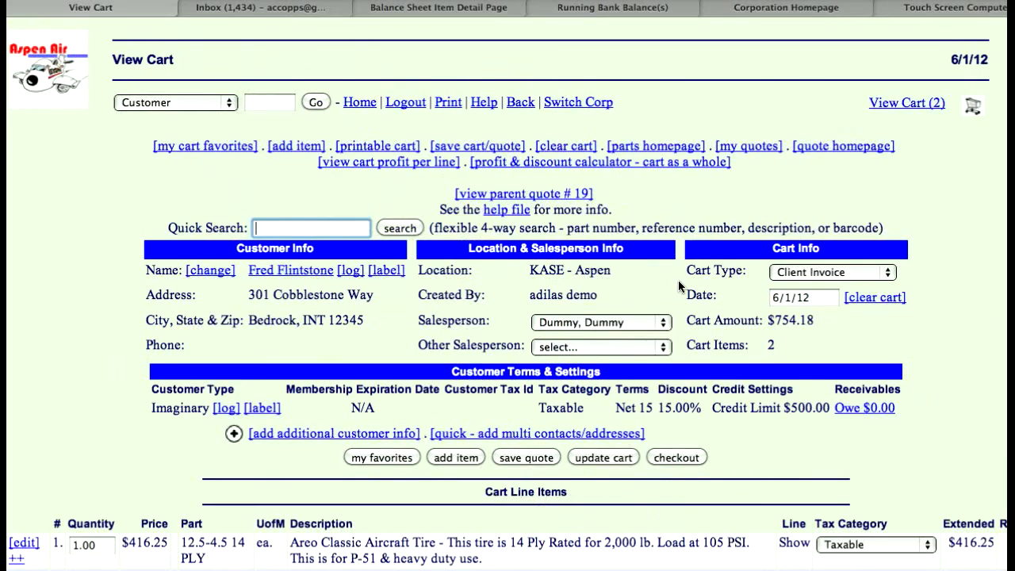
pyautogui.scroll(-5, 678, 280)
pyautogui.scroll(3, 678, 280)
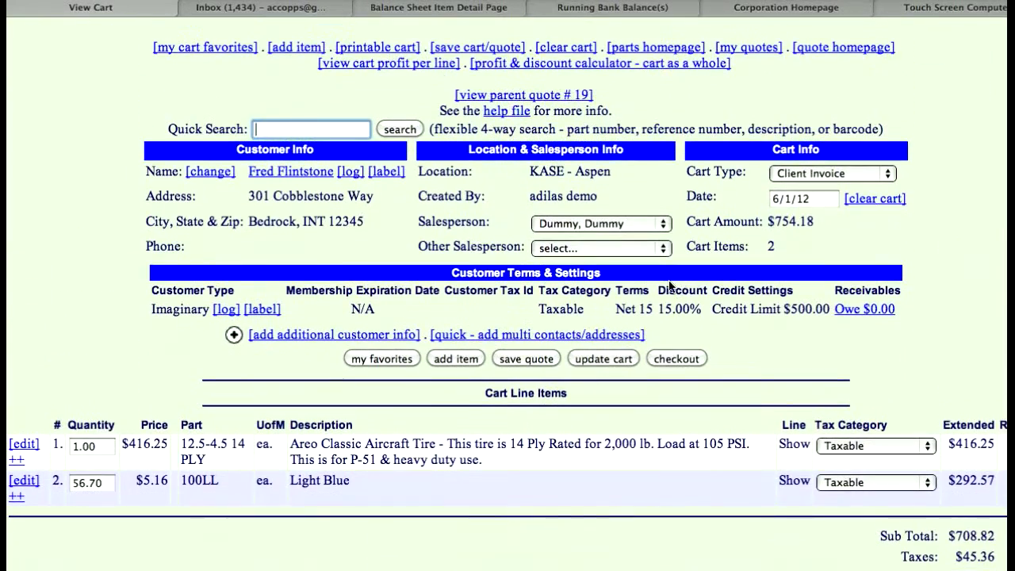
# Step: Search the parts for "all" and add one Millenia 10 Hybrid to the restored cart
pyautogui.write('all')
pyautogui.click(401, 129)
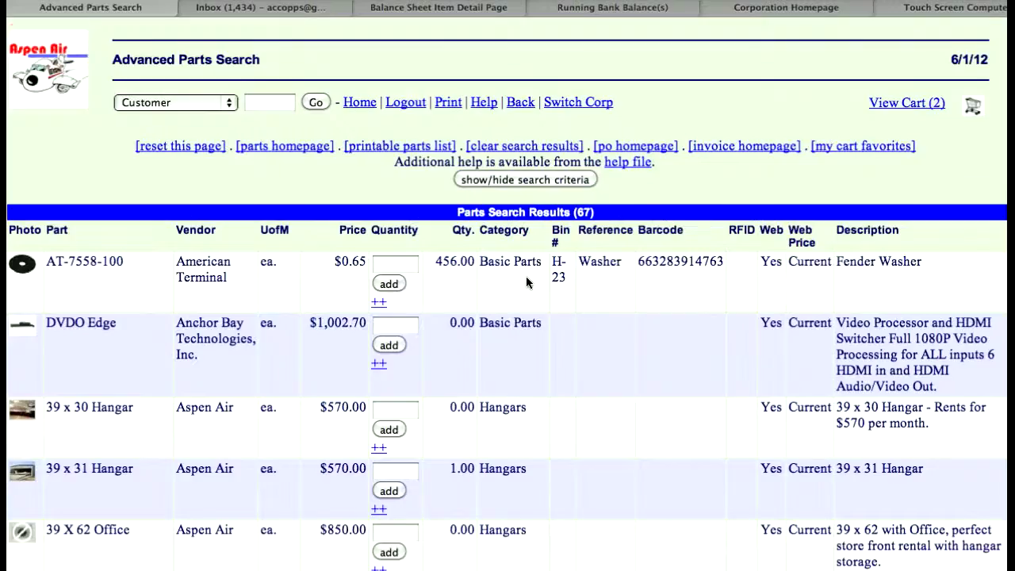
pyautogui.scroll(-10, 527, 283)
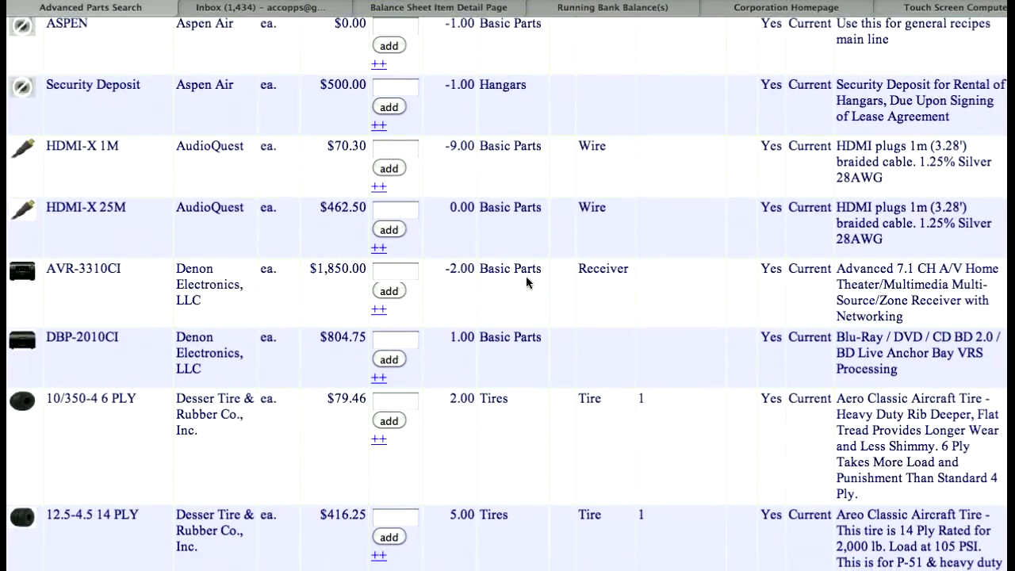
pyautogui.scroll(-9, 527, 282)
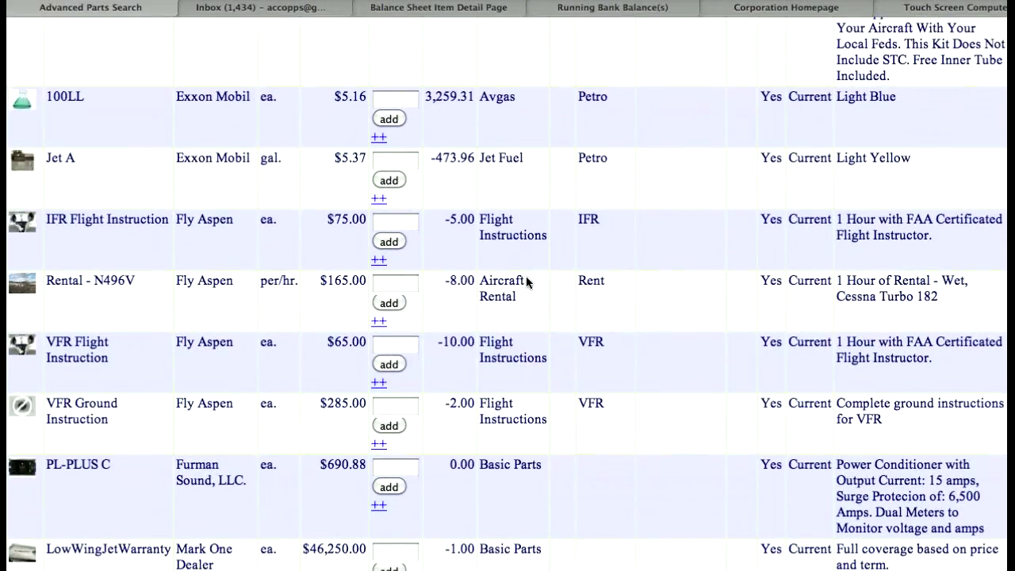
pyautogui.scroll(-5, 526, 276)
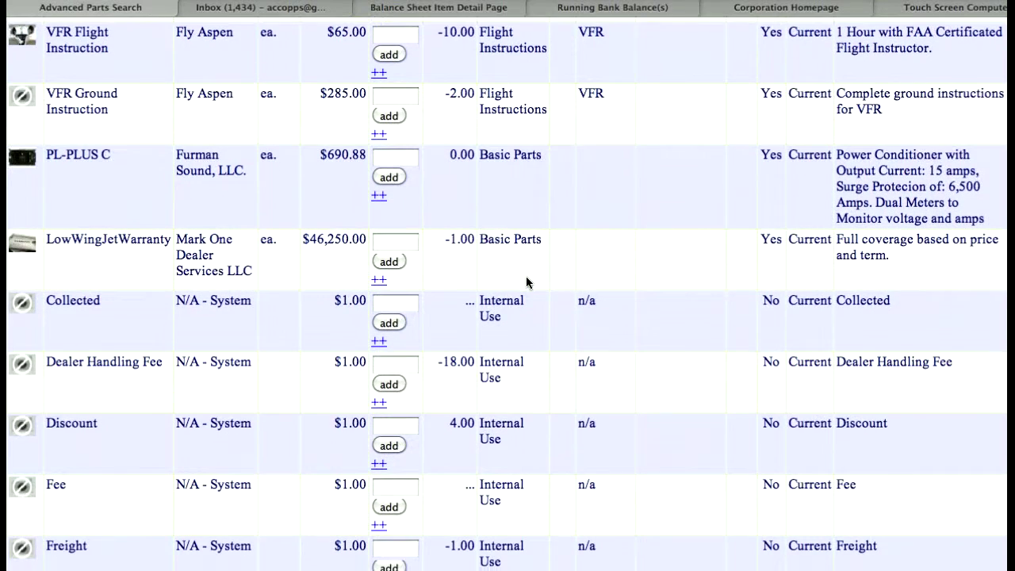
pyautogui.scroll(-10, 637, 256)
pyautogui.scroll(-5, 636, 257)
pyautogui.click(402, 264)
pyautogui.write('1')
pyautogui.click(389, 287)
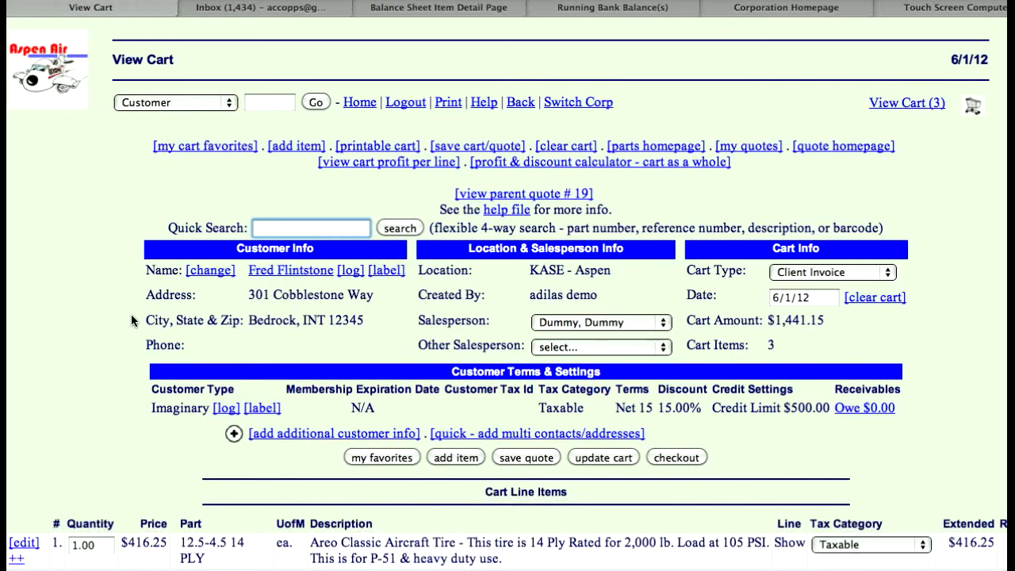
# Step: Save the revised cart as a brand new quote with its own number and open the quote homepage
pyautogui.scroll(-5, 131, 314)
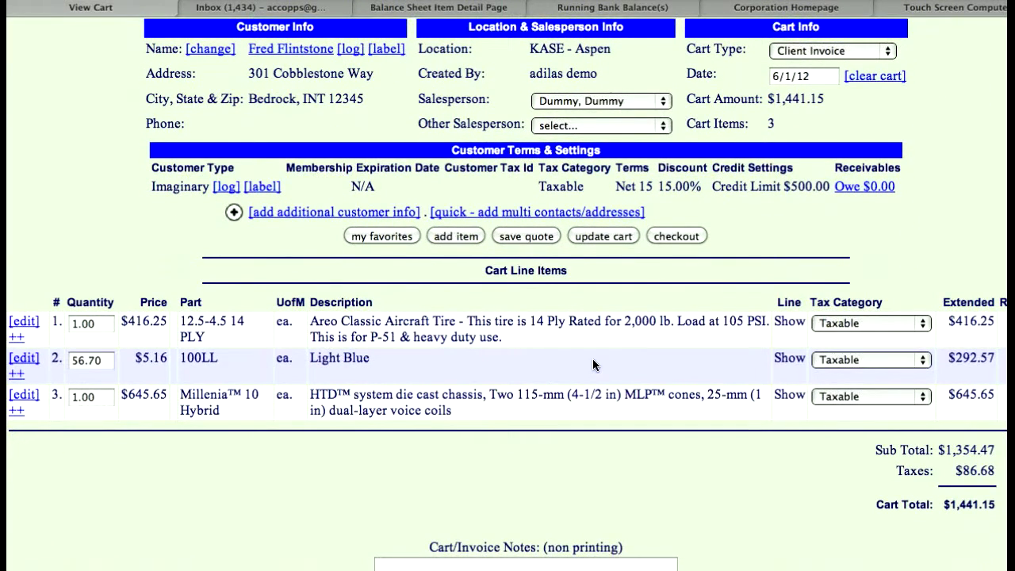
pyautogui.scroll(-3, 592, 359)
pyautogui.scroll(-7, 768, 423)
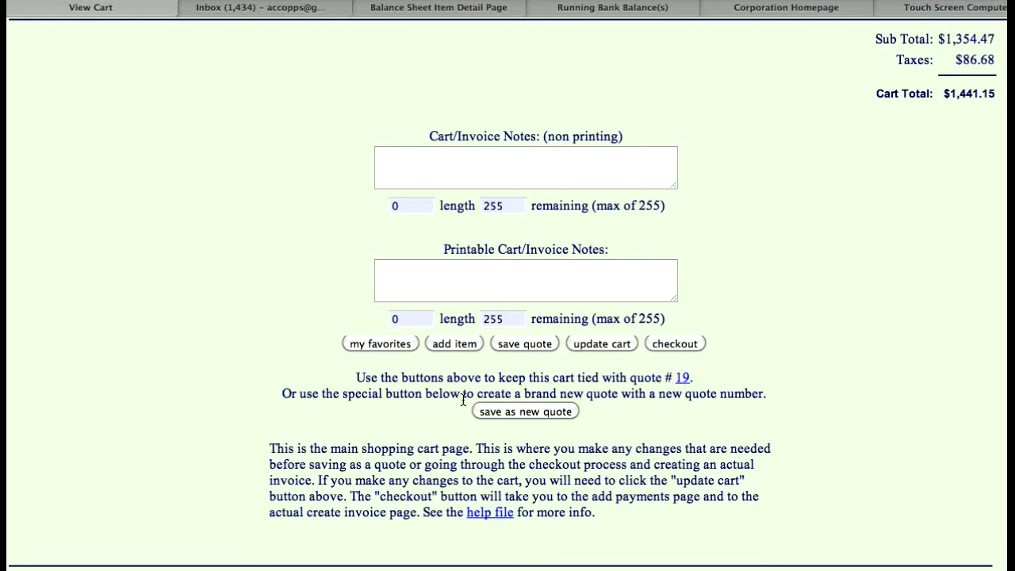
pyautogui.click(516, 411)
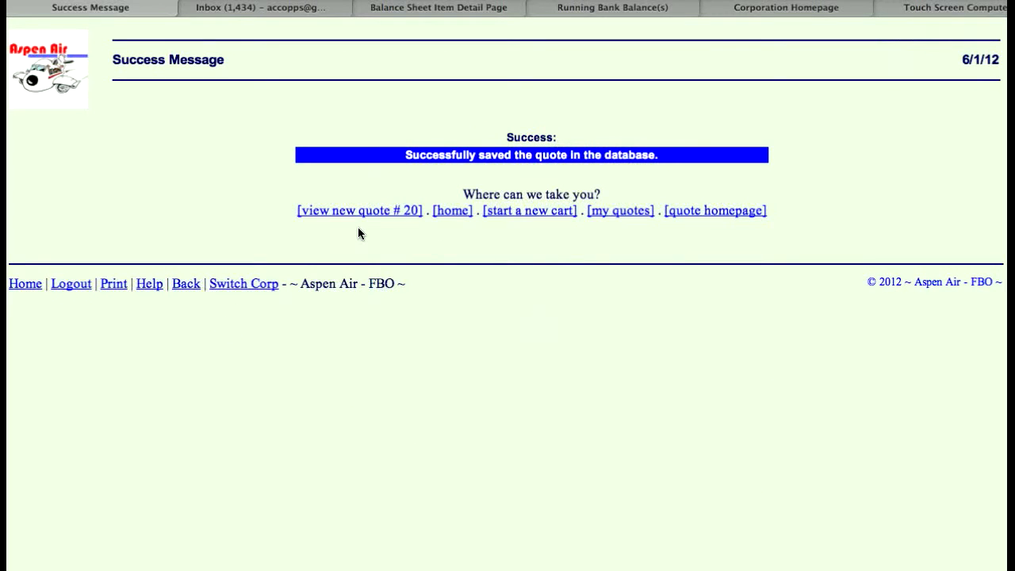
pyautogui.click(701, 211)
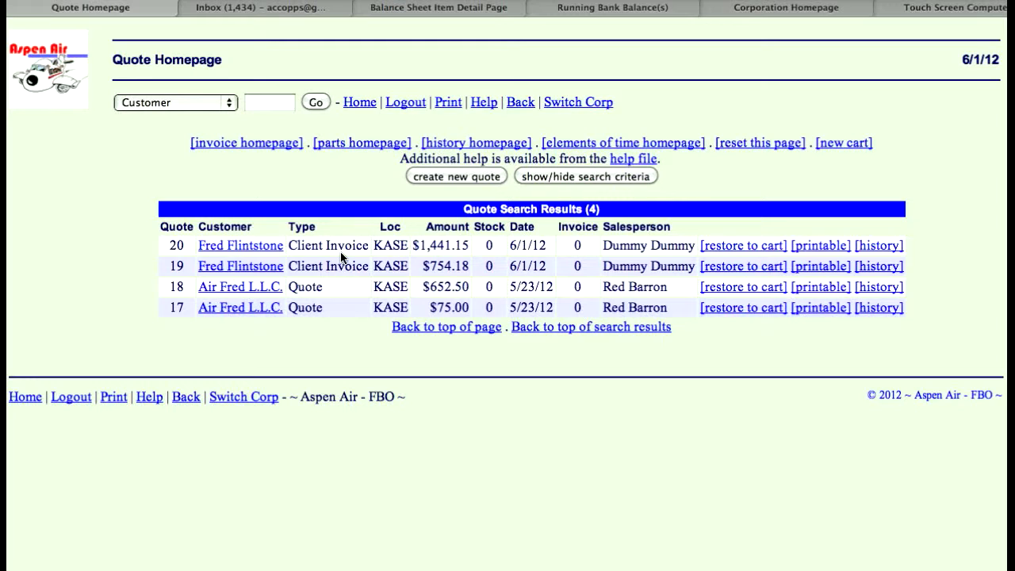
# Step: Restore quote 20 to the cart and proceed to checkout
pyautogui.click(712, 248)
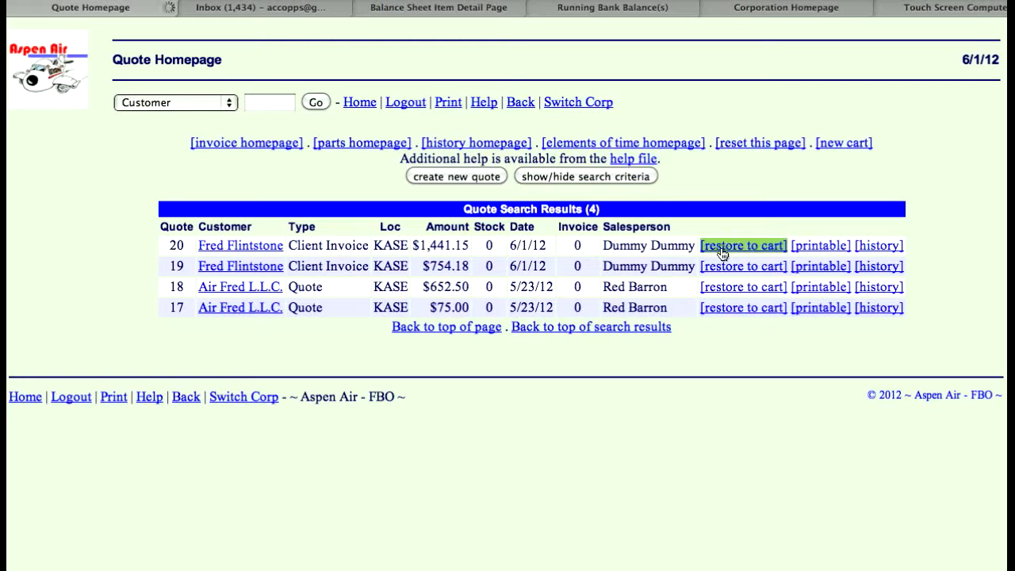
pyautogui.scroll(-5, 944, 215)
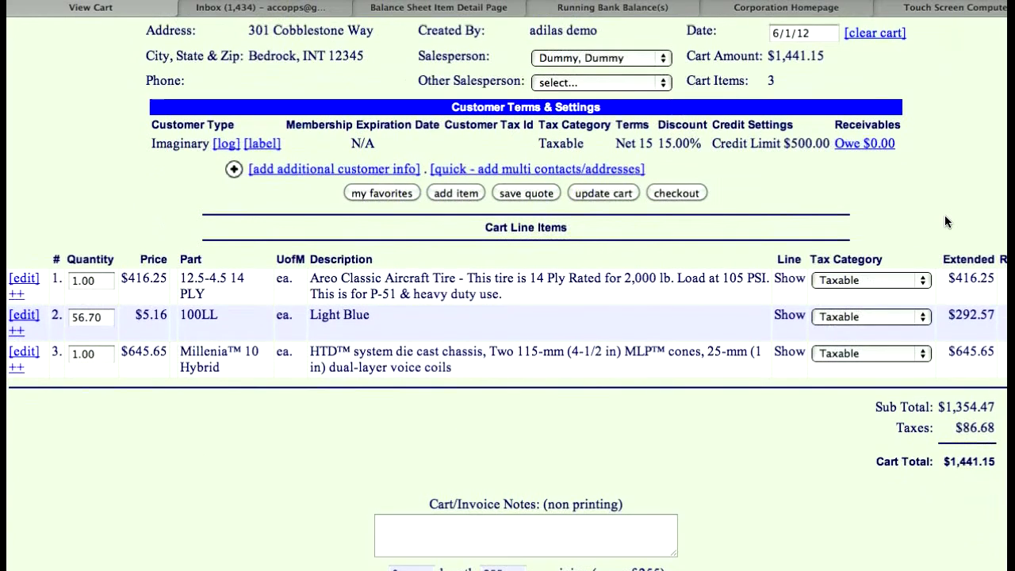
pyautogui.click(682, 193)
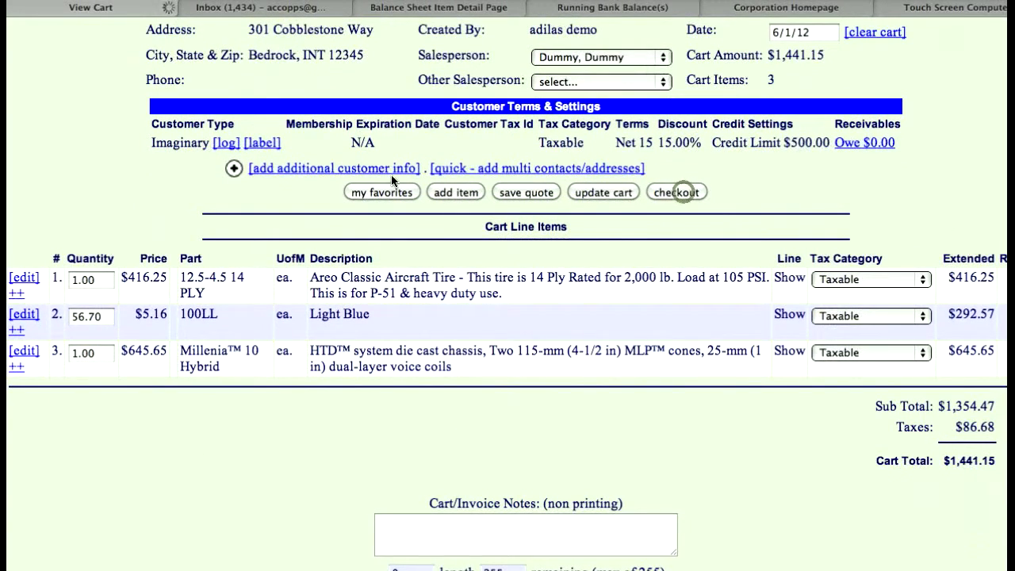
# Step: Mark the invoice as "On Account" with no payment received and create the invoice from the cart
pyautogui.scroll(-2, 172, 229)
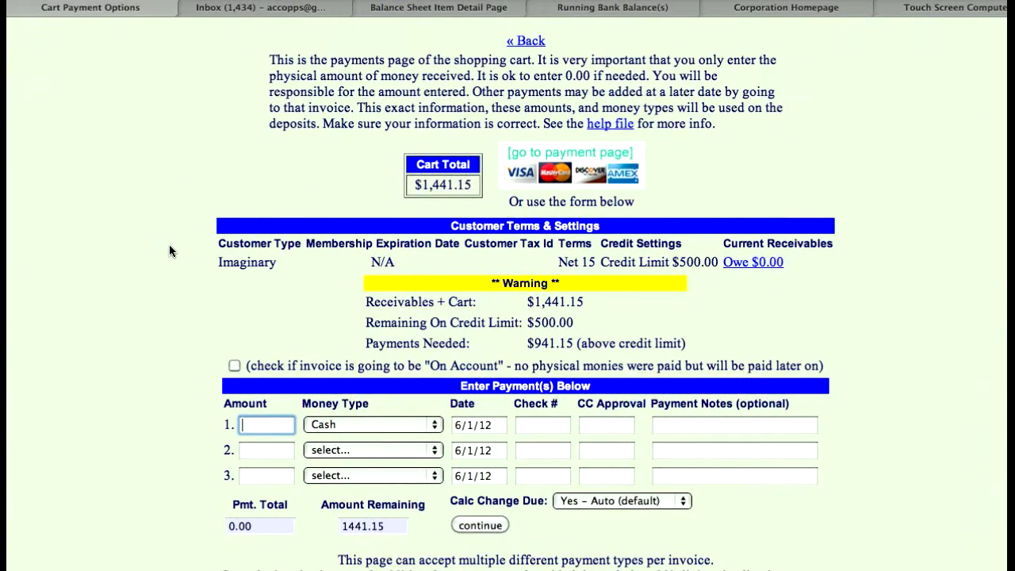
pyautogui.click(235, 369)
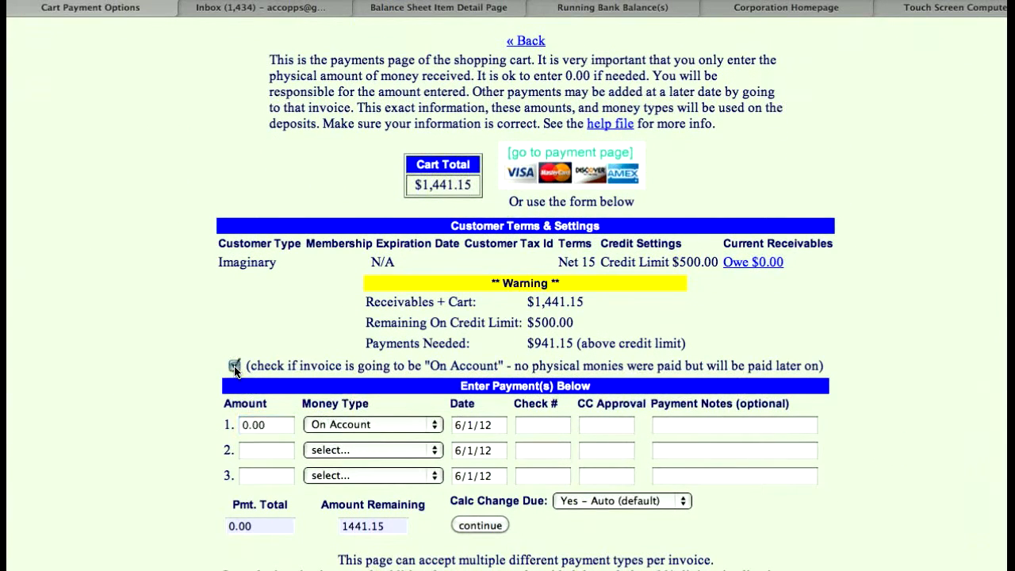
pyautogui.click(483, 525)
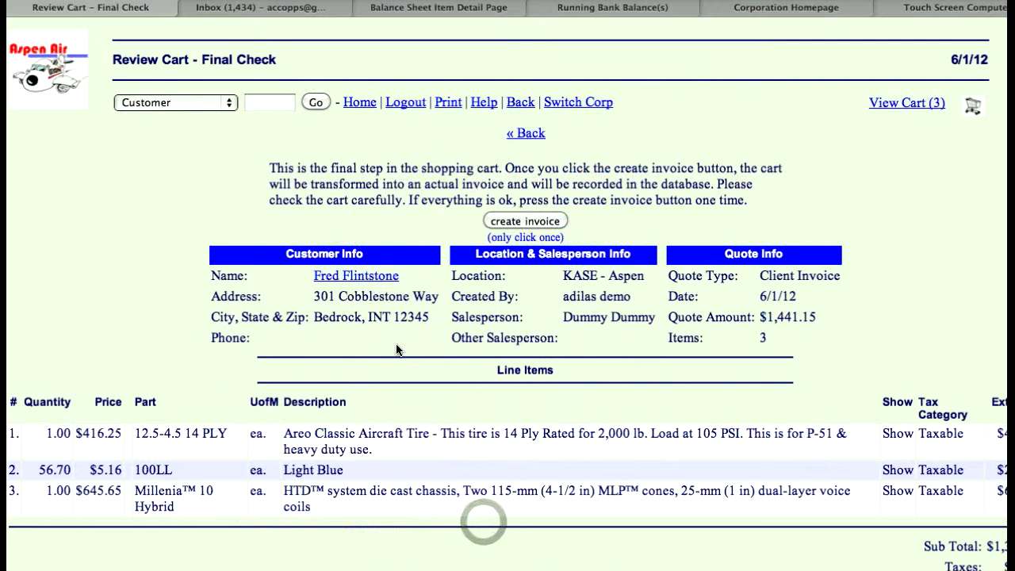
pyautogui.click(524, 223)
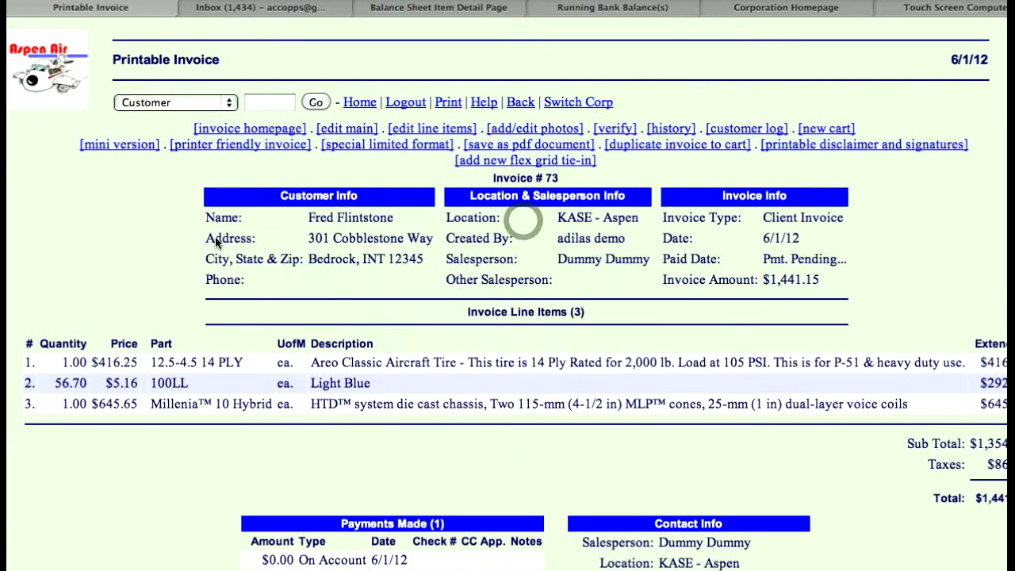
# Step: Return to the Main Switchboard home page and look over its Quick Search and System Basics options
pyautogui.click(45, 85)
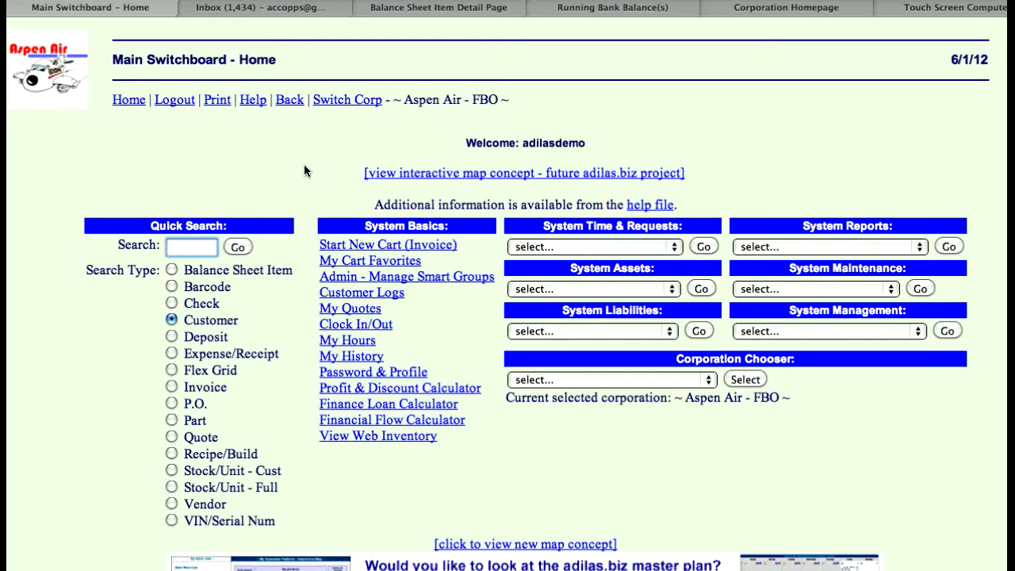
pyautogui.click(395, 246)
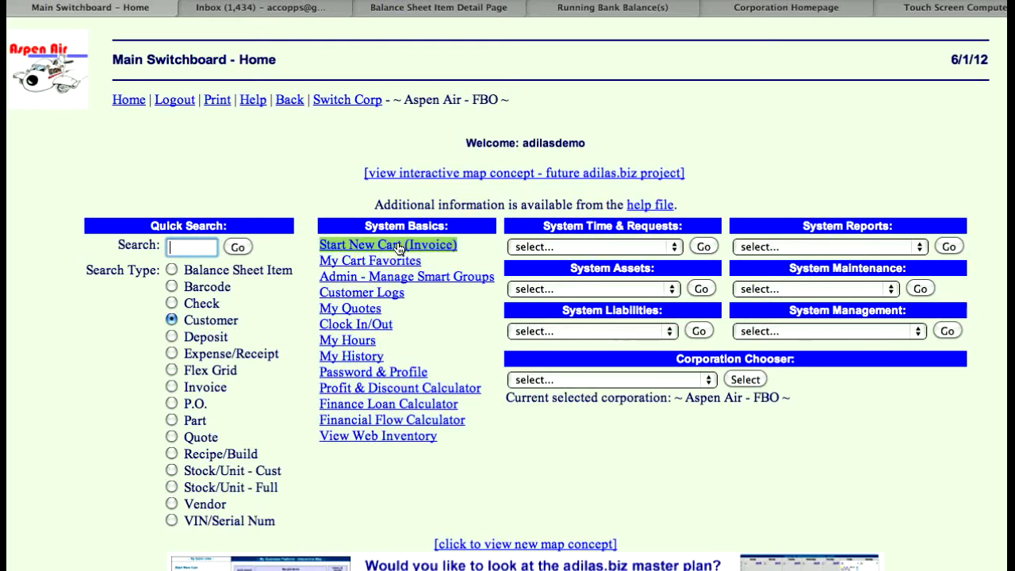
pyautogui.click(187, 247)
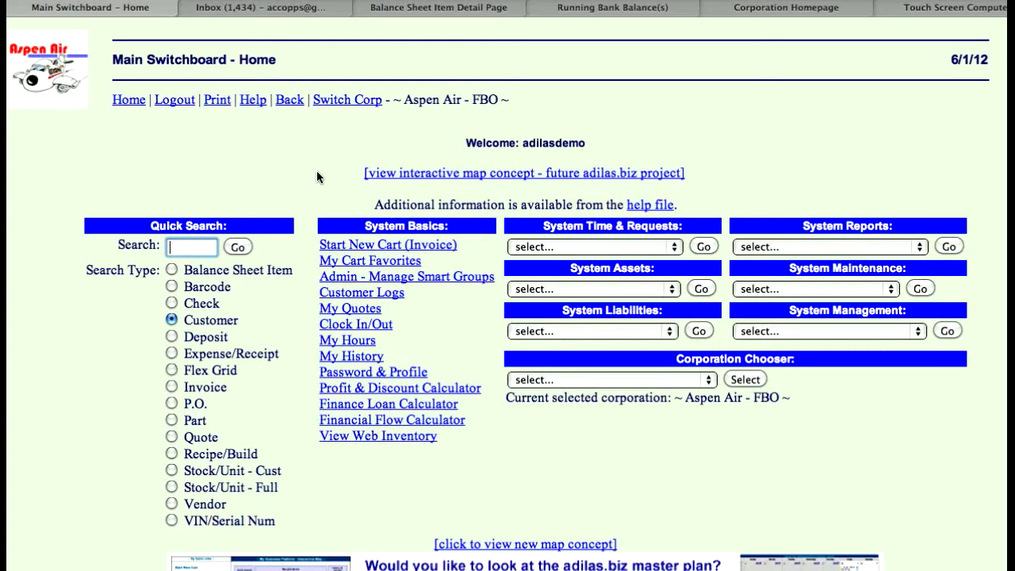
pyautogui.scroll(-1, 317, 172)
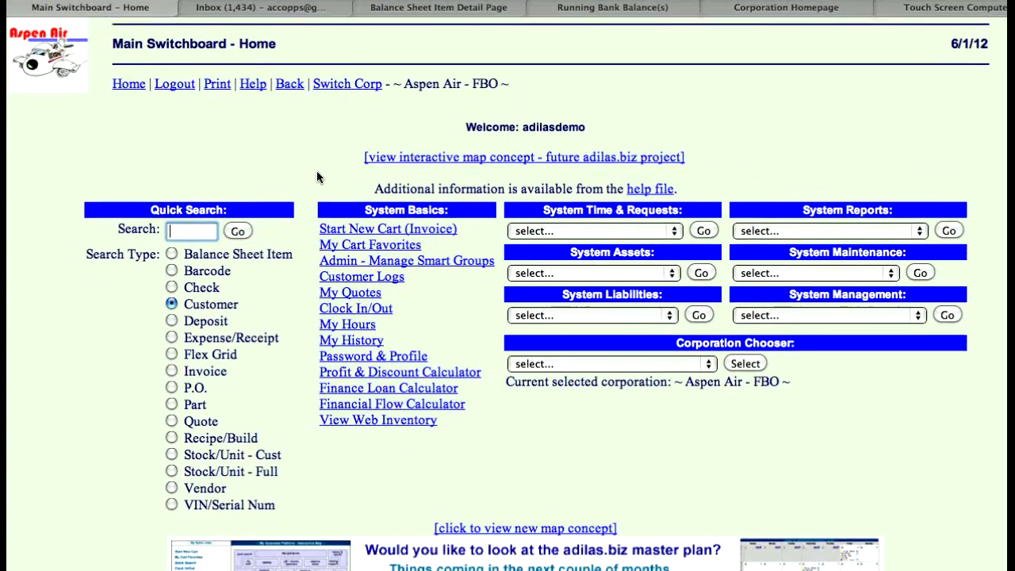